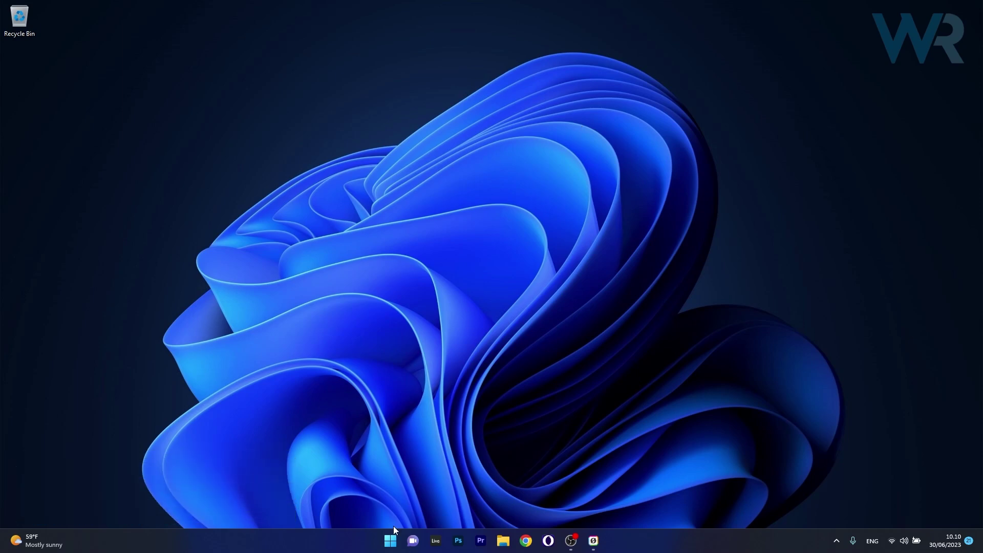
# - Search 'services' from the Start menu and launch the Services console
pyautogui.click(390, 540)
pyautogui.write('servi')
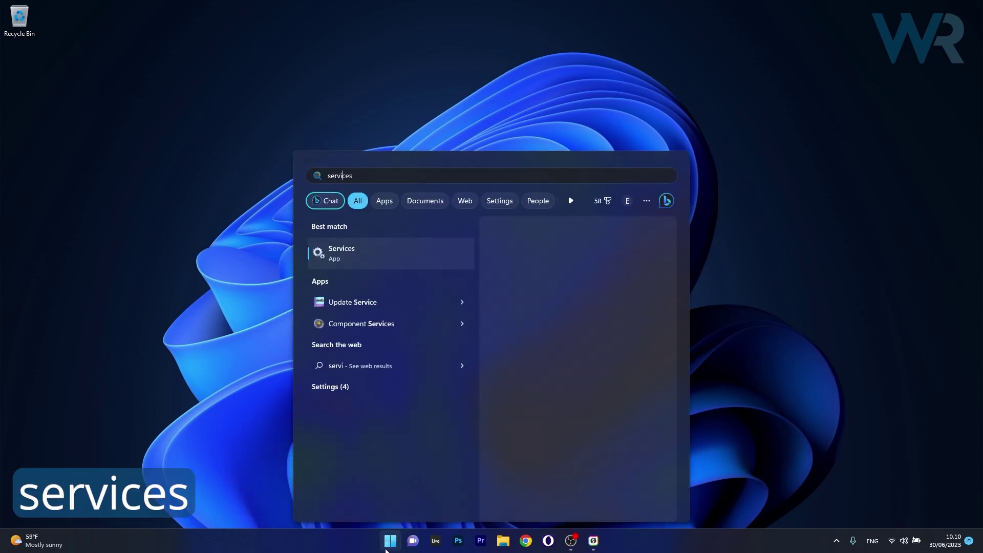
pyautogui.write('ces')
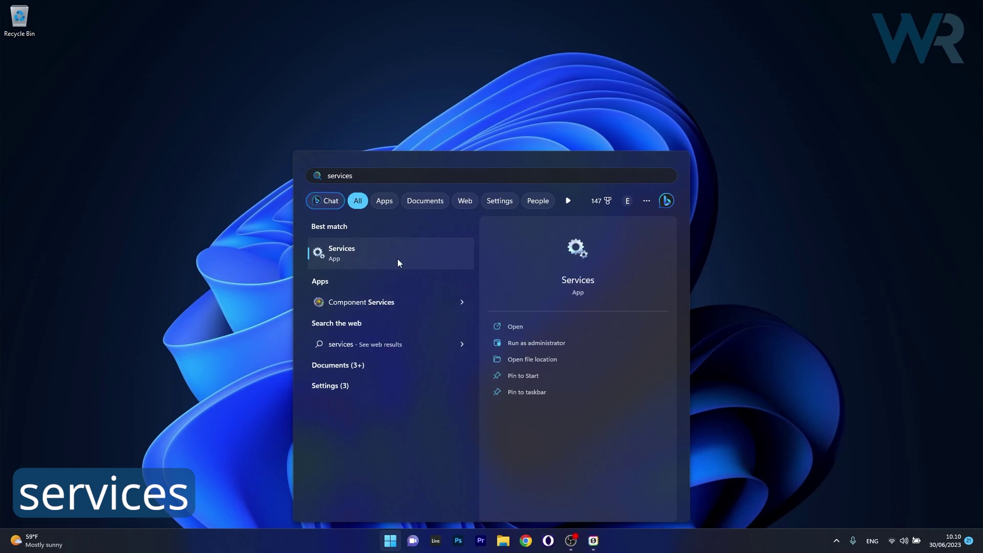
pyautogui.click(406, 258)
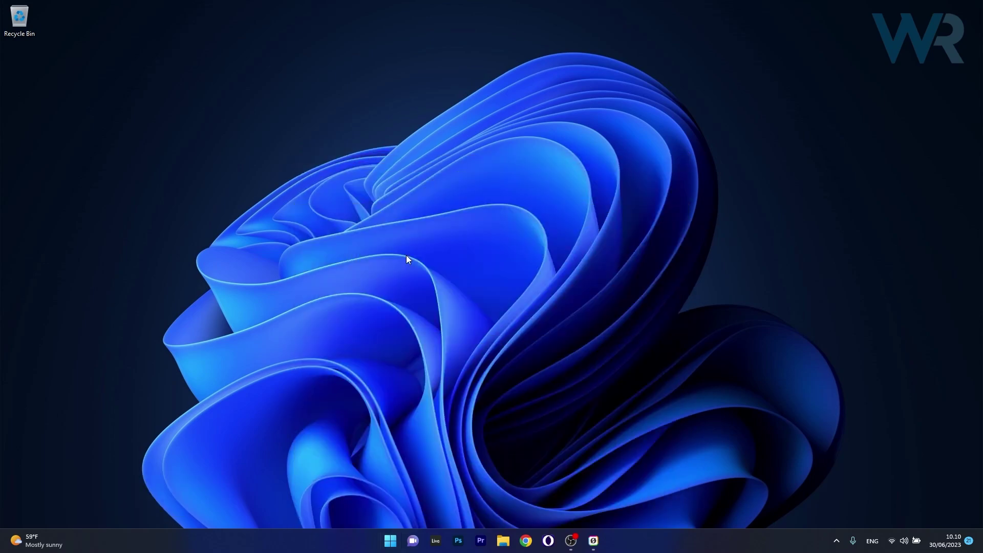
# - Change the Background Intelligent Transfer Service startup type from Automatic (Delayed Start) to Automatic and apply
pyautogui.moveTo(440, 63); pyautogui.dragTo(512, 98)
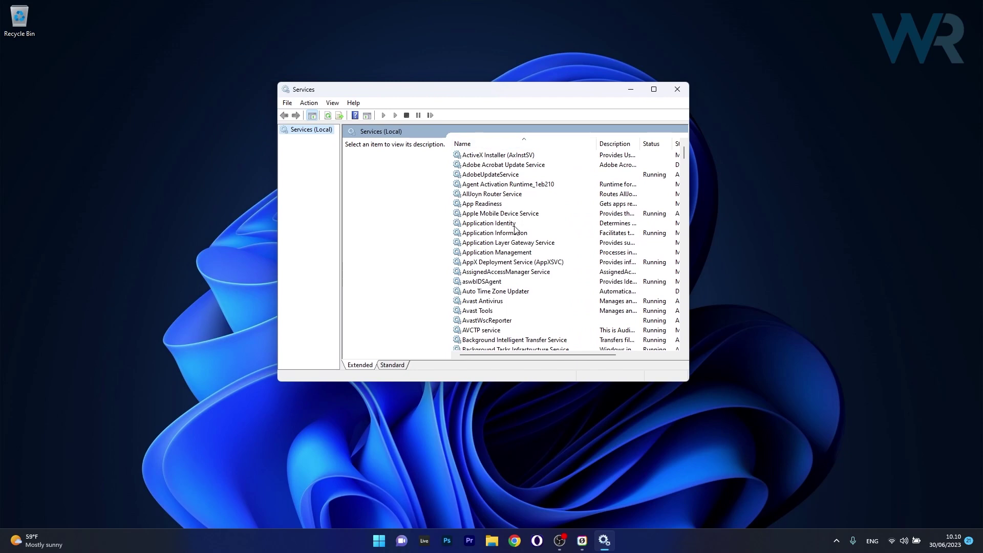
pyautogui.doubleClick(530, 341)
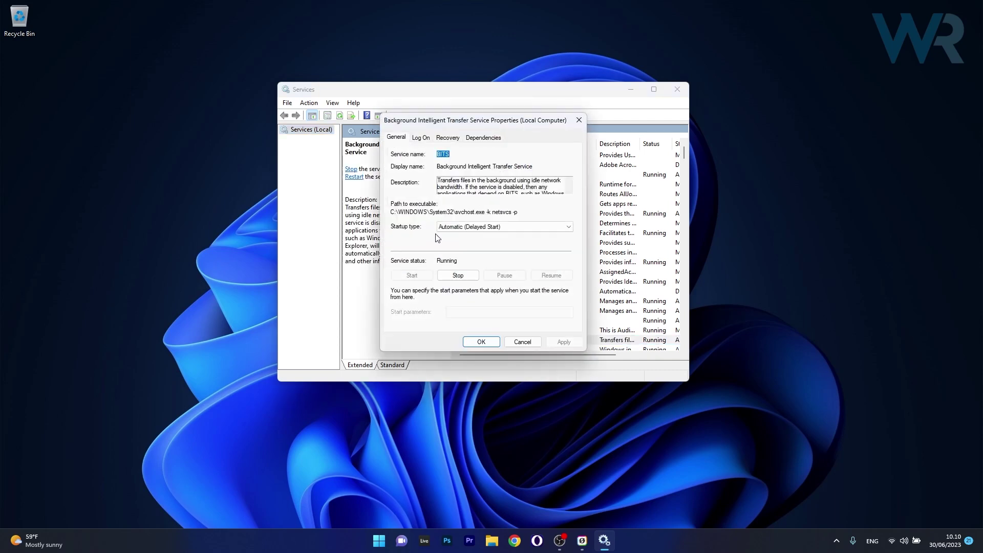
pyautogui.click(445, 227)
pyautogui.click(469, 246)
pyautogui.click(549, 343)
pyautogui.click(480, 344)
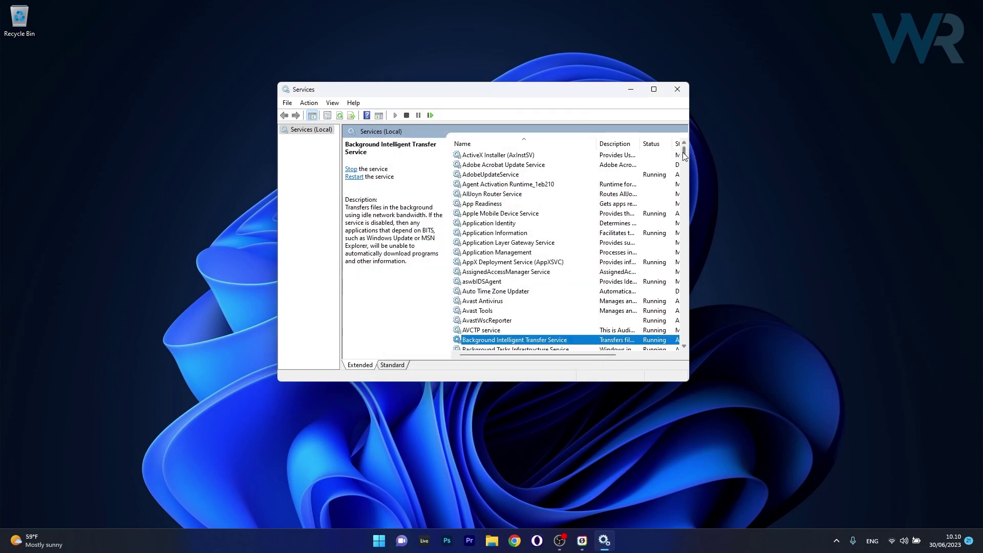
# - Confirm Windows Update's startup type as Automatic, apply it, and close the Services console
pyautogui.moveTo(683, 154); pyautogui.dragTo(681, 333)
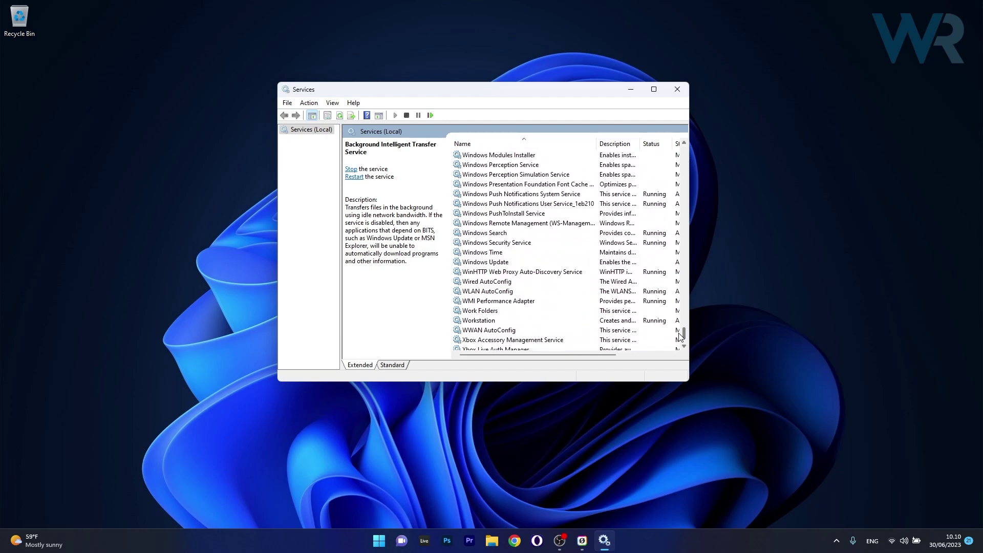
pyautogui.doubleClick(519, 265)
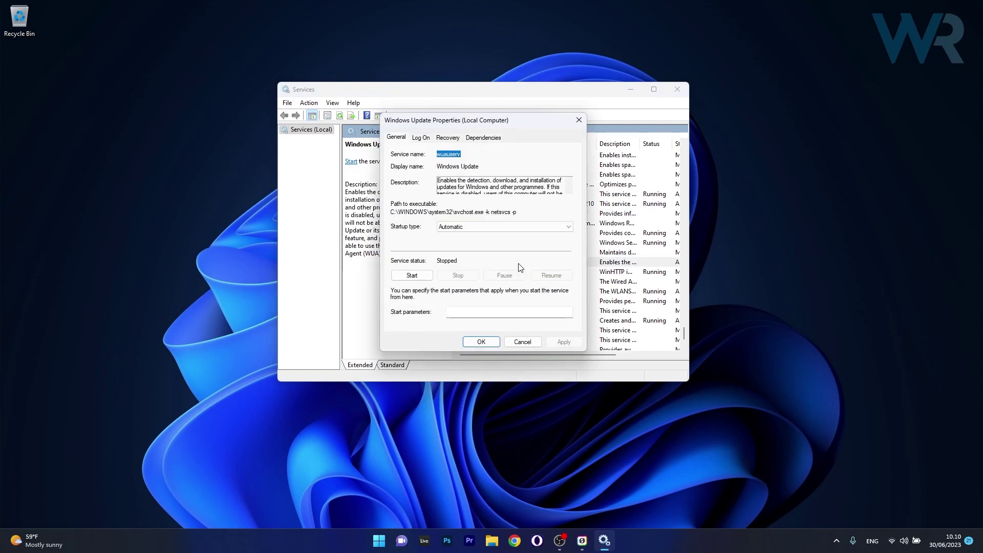
pyautogui.click(502, 227)
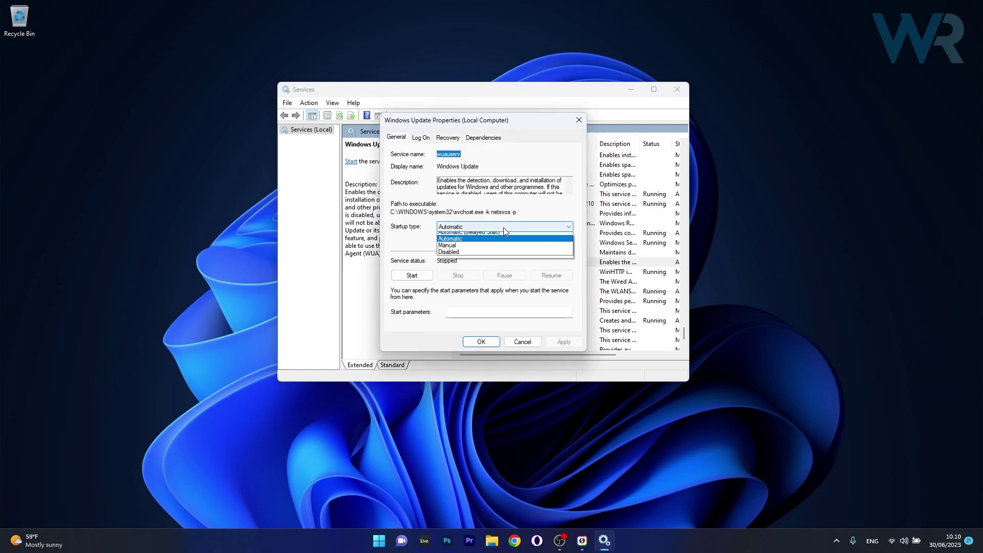
pyautogui.click(476, 240)
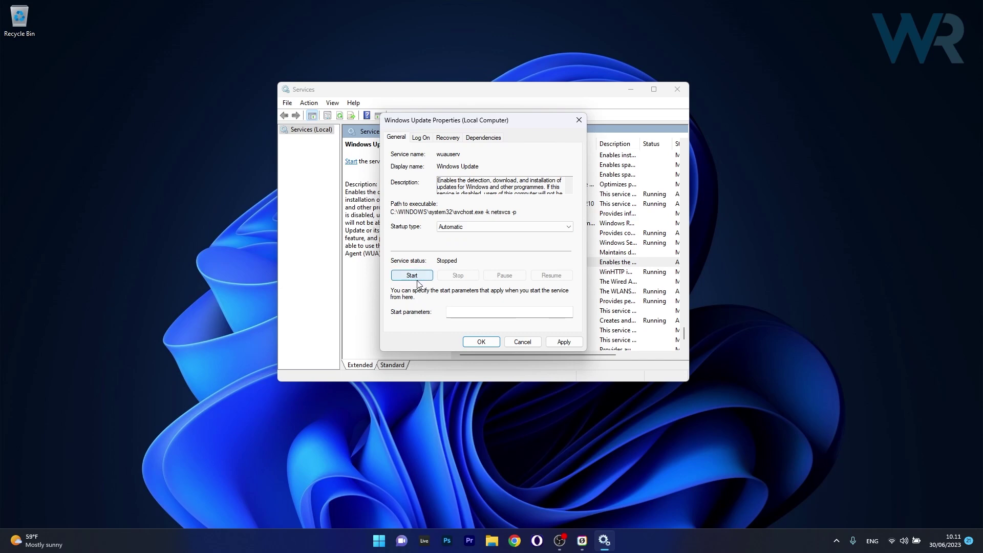
pyautogui.click(557, 345)
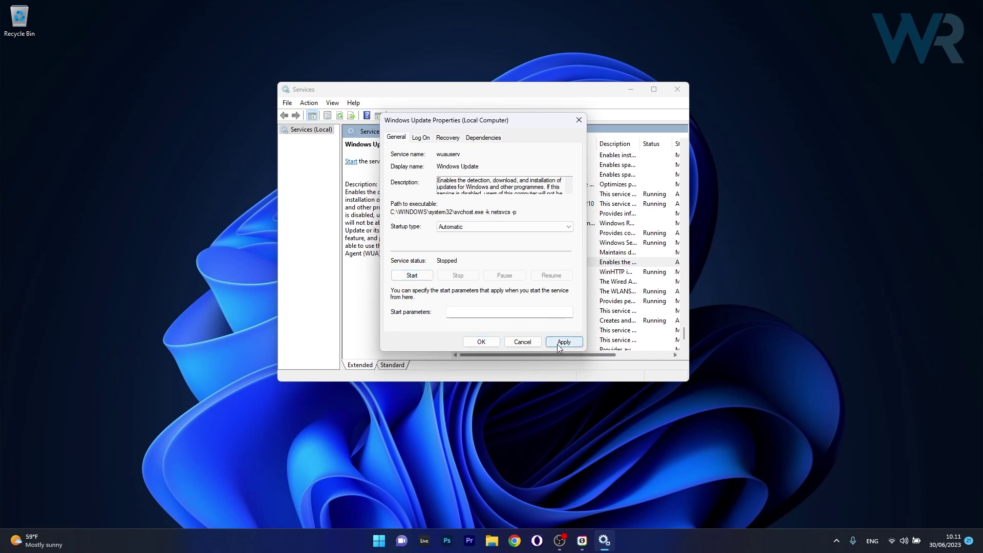
pyautogui.click(484, 345)
pyautogui.click(680, 92)
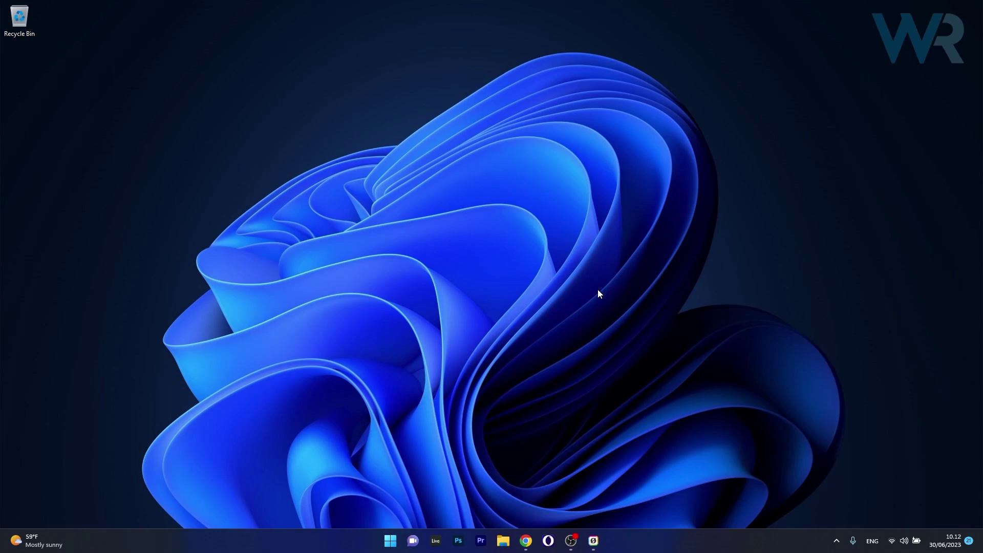
# - Launch Command Prompt as administrator via a 'cmd' search, then bring up the Pastebin commands in Chrome
pyautogui.click(390, 544)
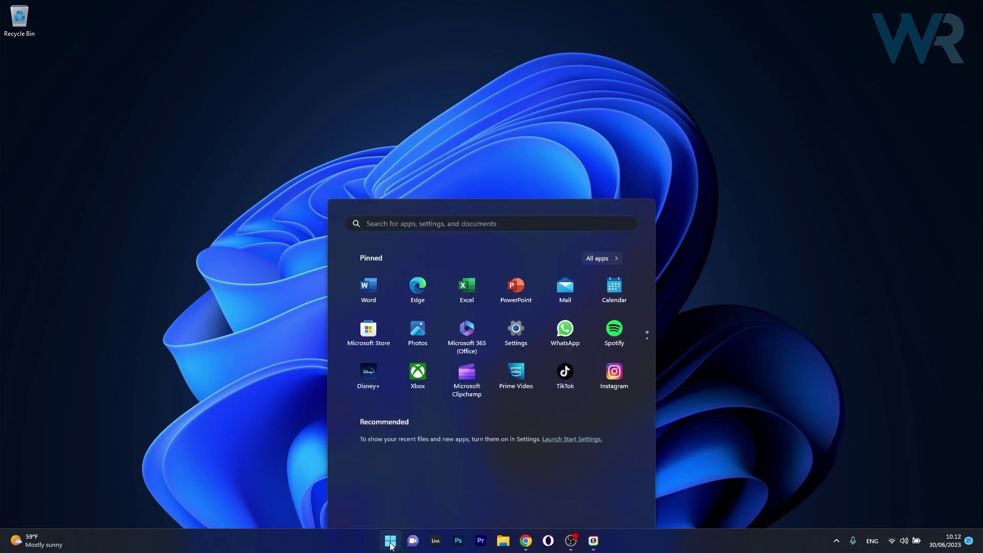
pyautogui.write('cmd')
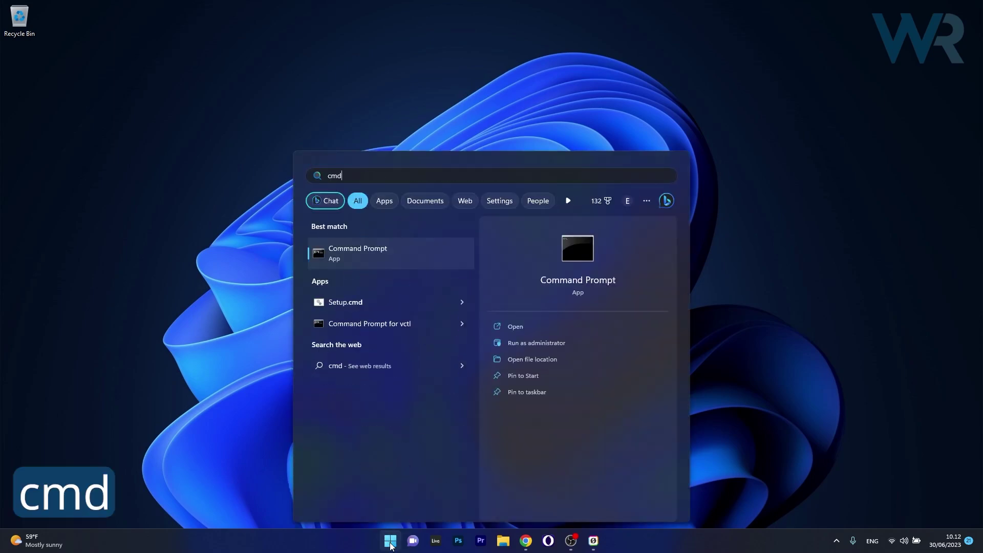
pyautogui.click(573, 344)
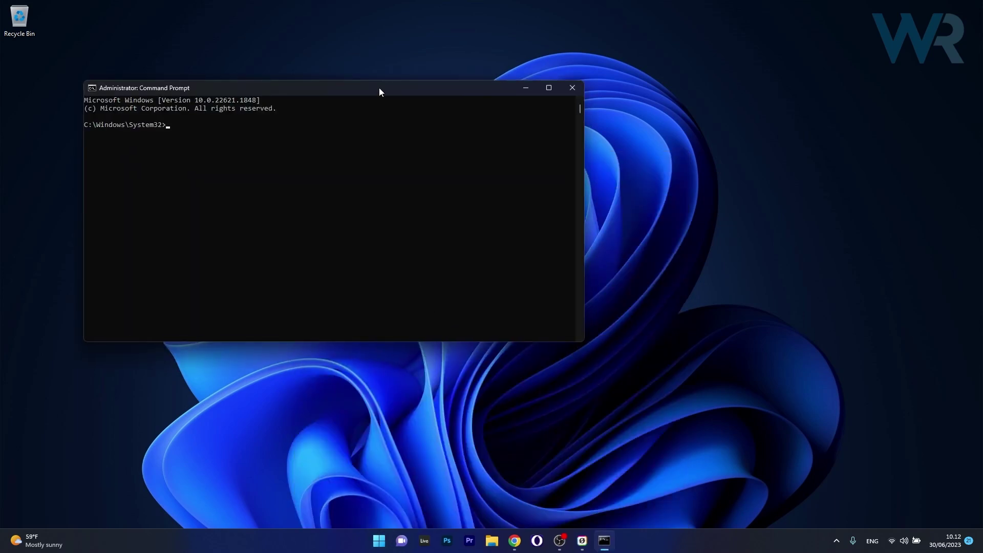
pyautogui.moveTo(379, 91); pyautogui.dragTo(537, 120)
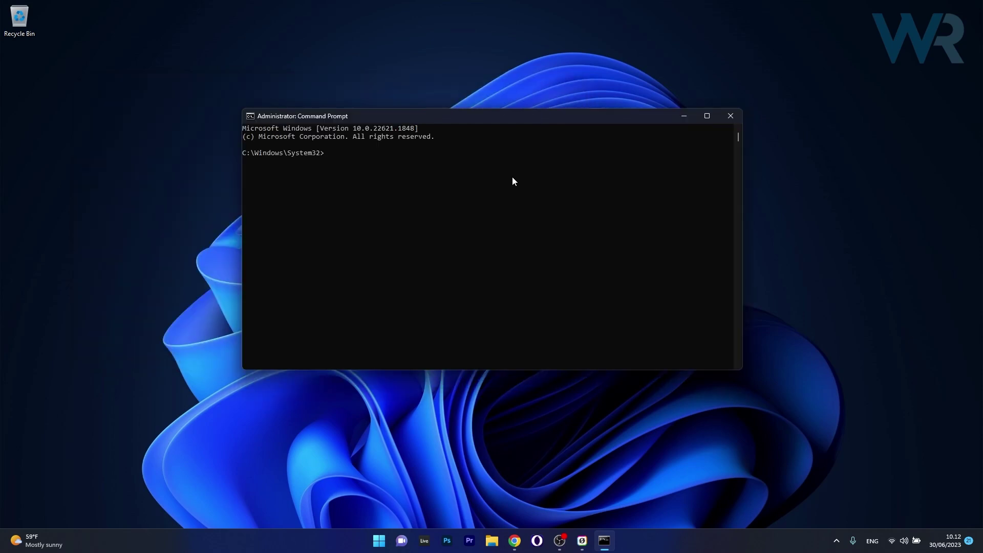
pyautogui.click(510, 442)
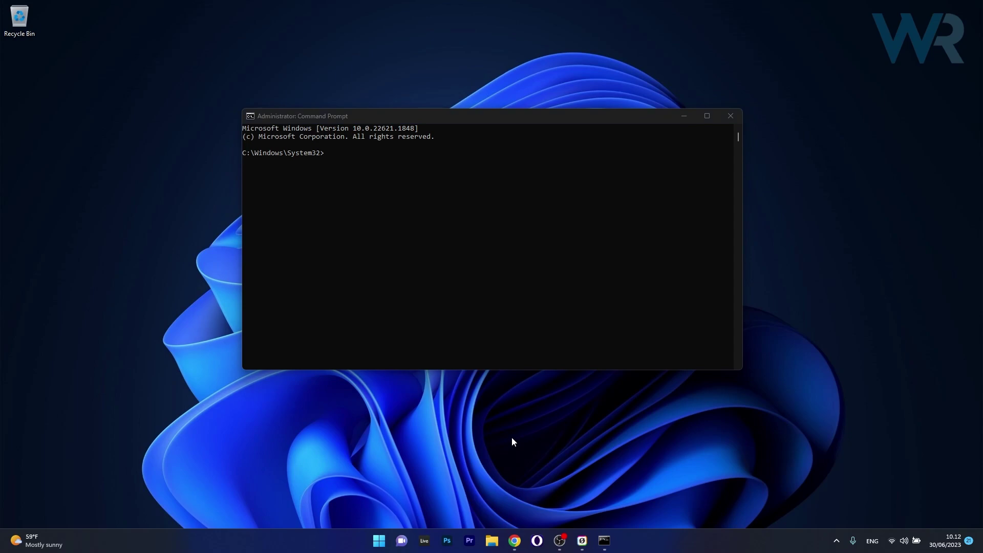
pyautogui.click(515, 540)
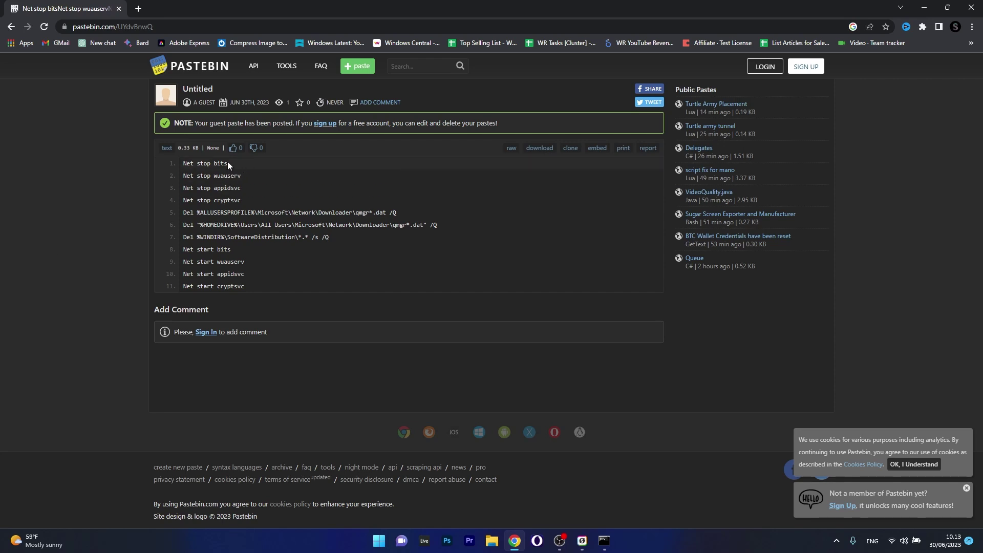
# - Paste 'Net stop bits' from Pastebin into the admin Command Prompt, minimize Chrome, and close the prompt
pyautogui.moveTo(227, 162); pyautogui.dragTo(176, 160)
pyautogui.hotkey('ctrl', 'c')
pyautogui.click(604, 541)
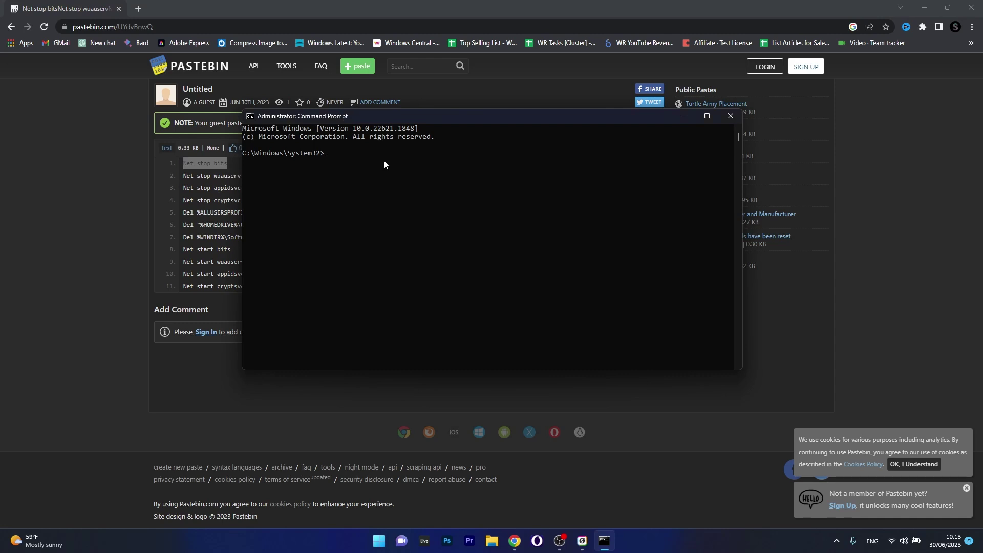
pyautogui.hotkey('ctrl', 'v')
pyautogui.click(111, 201)
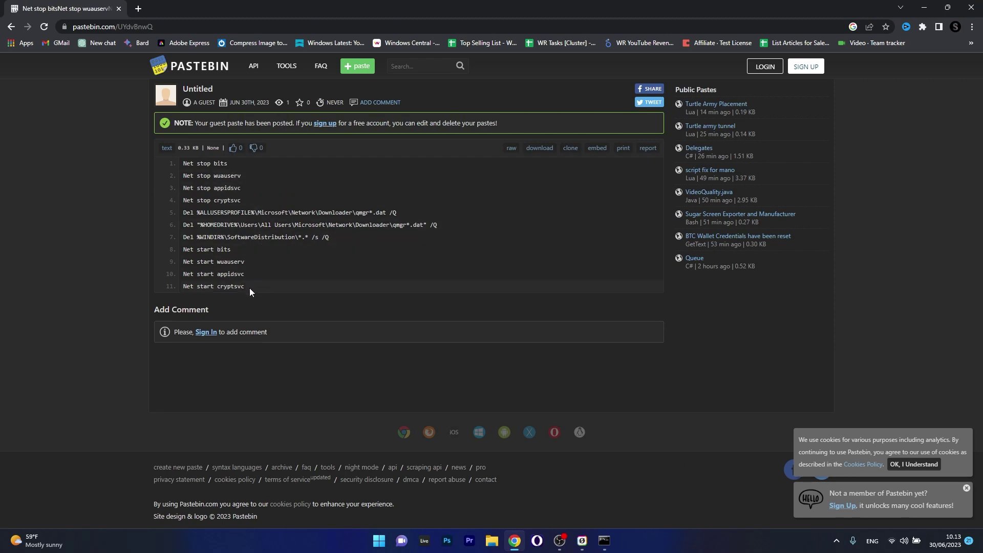
pyautogui.click(924, 8)
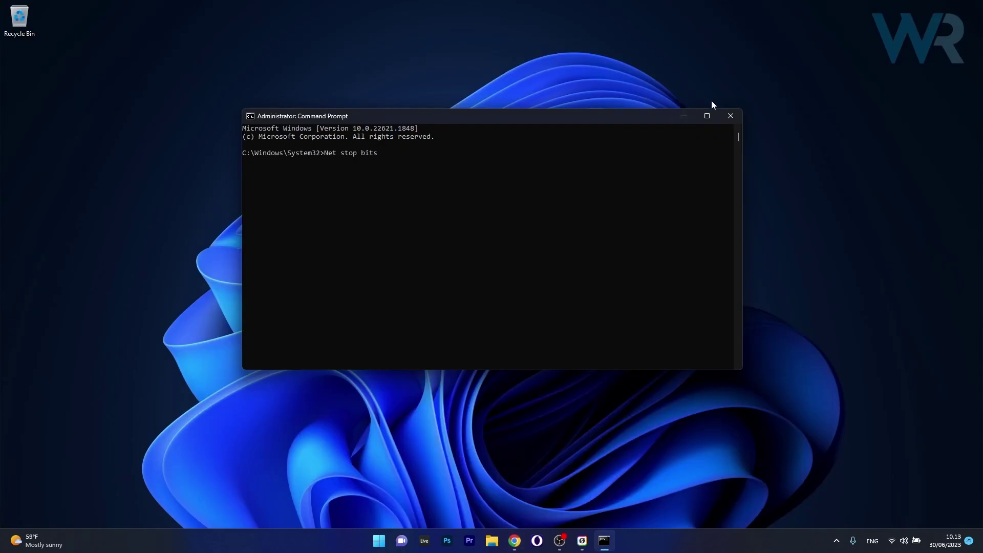
pyautogui.click(731, 116)
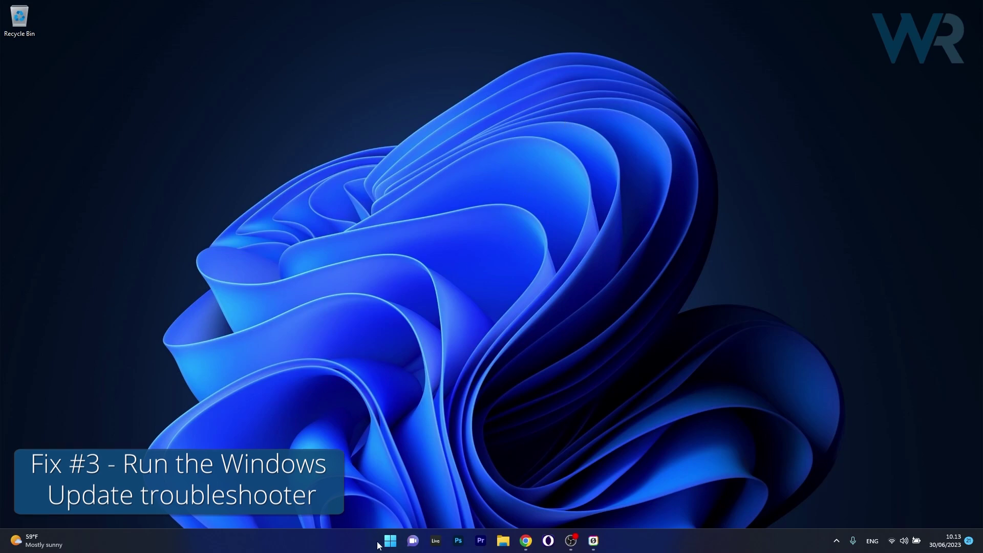
# - Run the Windows Update troubleshooter from Settings > System > Troubleshoot > Other trouble-shooters
pyautogui.press('super')
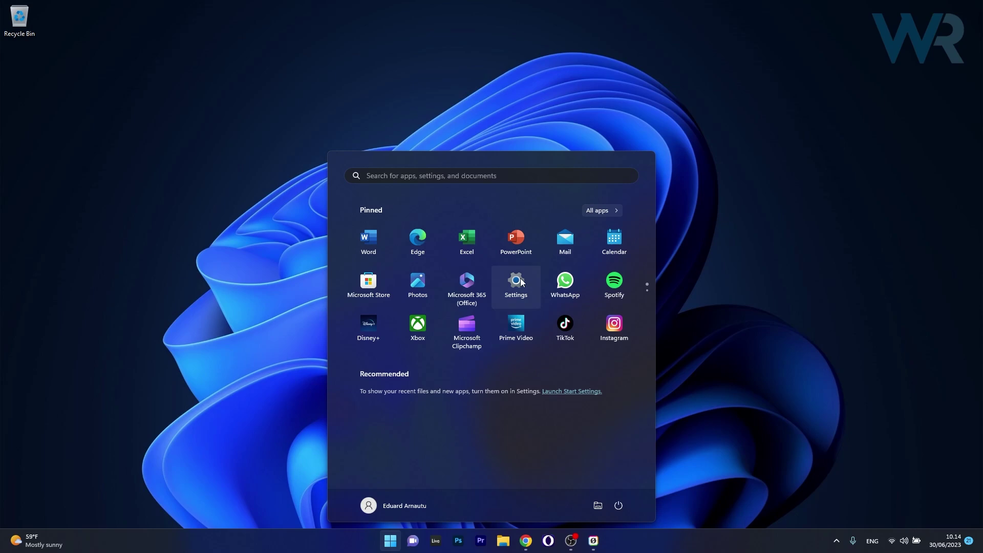
pyautogui.click(522, 280)
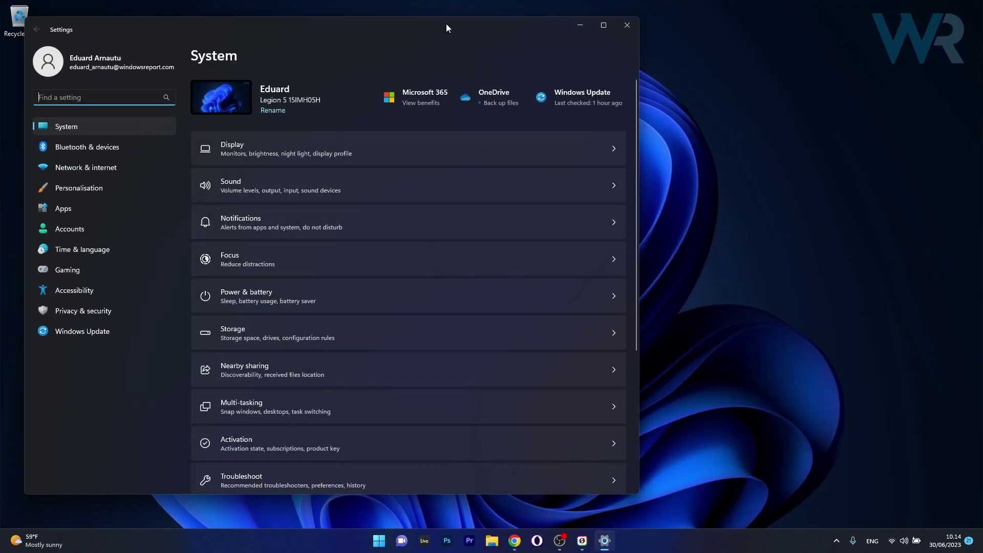
pyautogui.moveTo(385, 21); pyautogui.dragTo(501, 21)
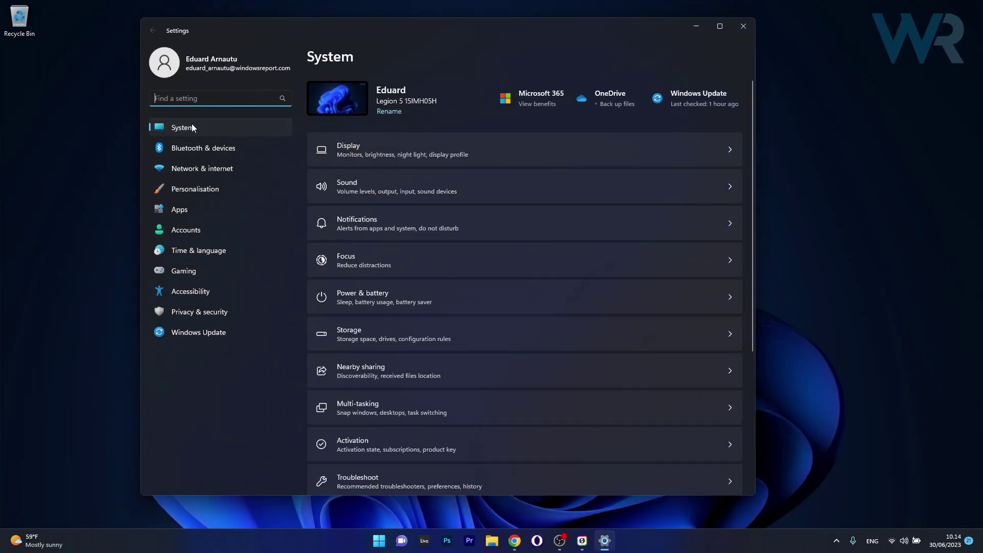
pyautogui.moveTo(752, 228); pyautogui.dragTo(750, 281)
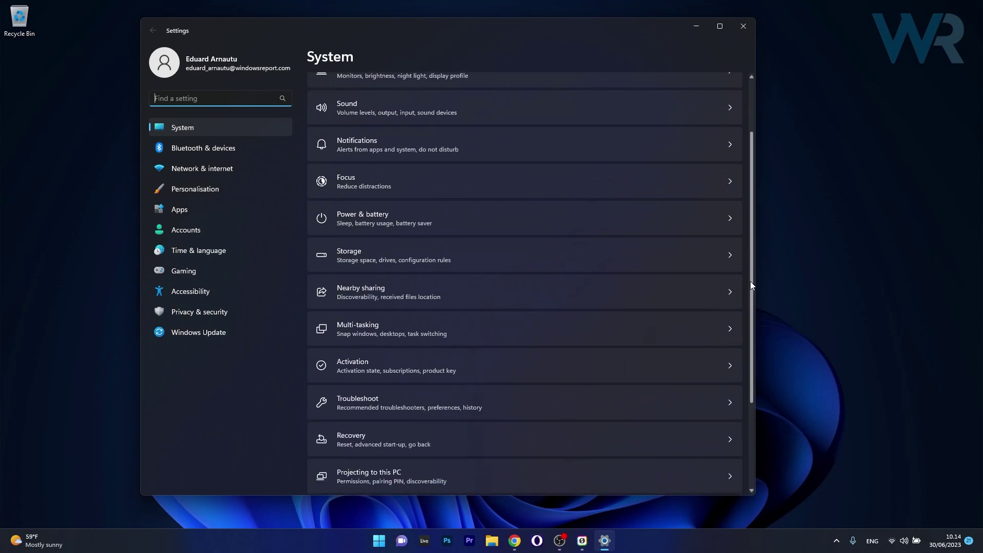
pyautogui.click(704, 402)
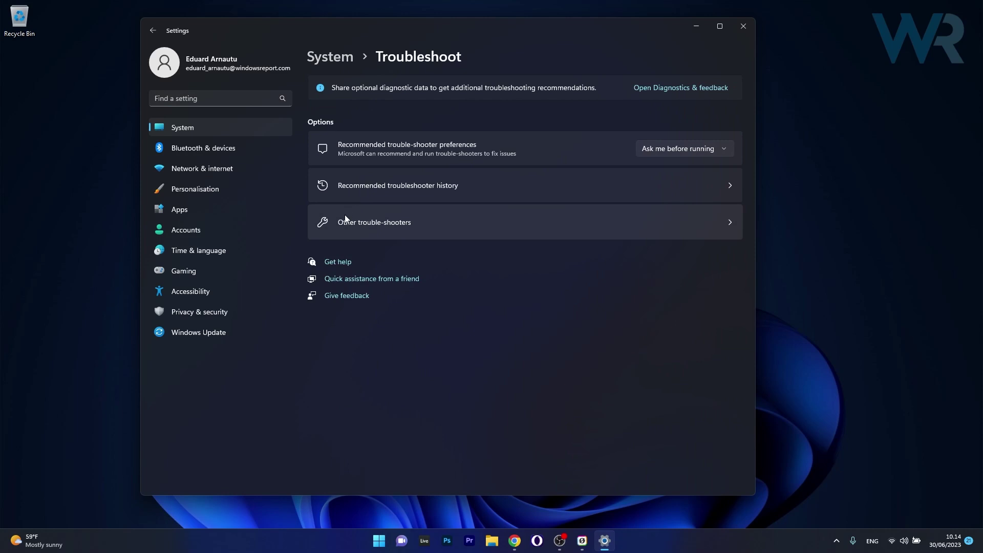
pyautogui.click(490, 226)
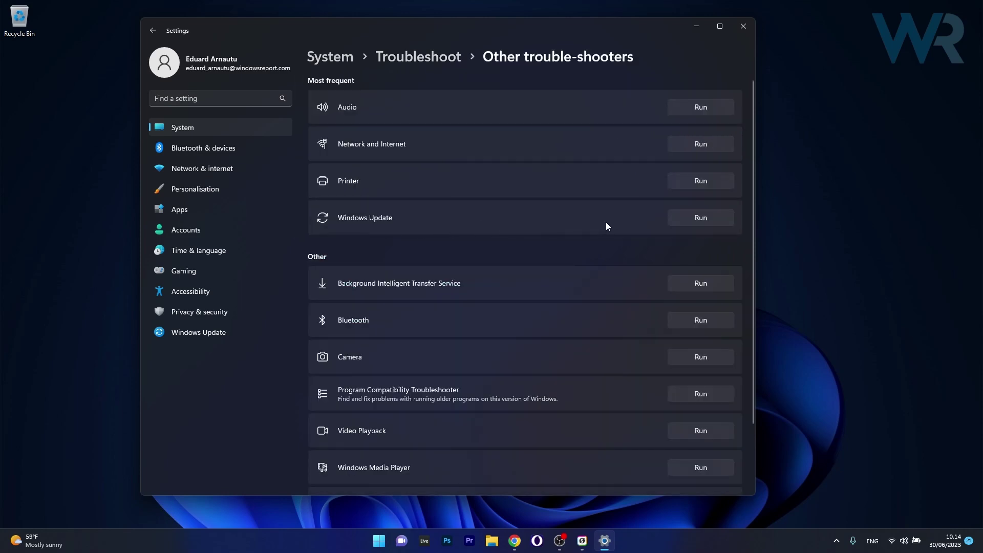
pyautogui.click(699, 218)
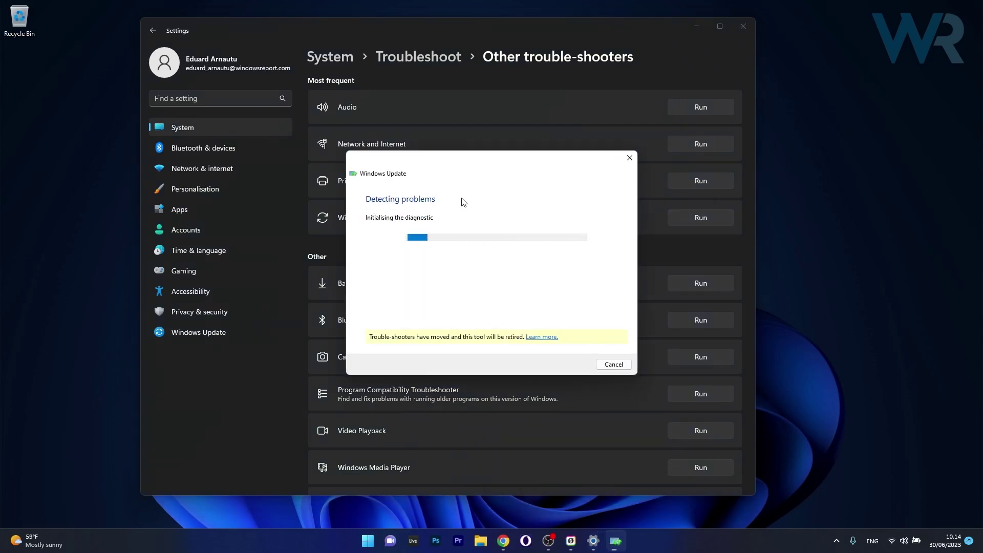
# - Dismiss the Windows Update troubleshooter dialog, then close the Settings window
pyautogui.click(629, 158)
pyautogui.click(743, 26)
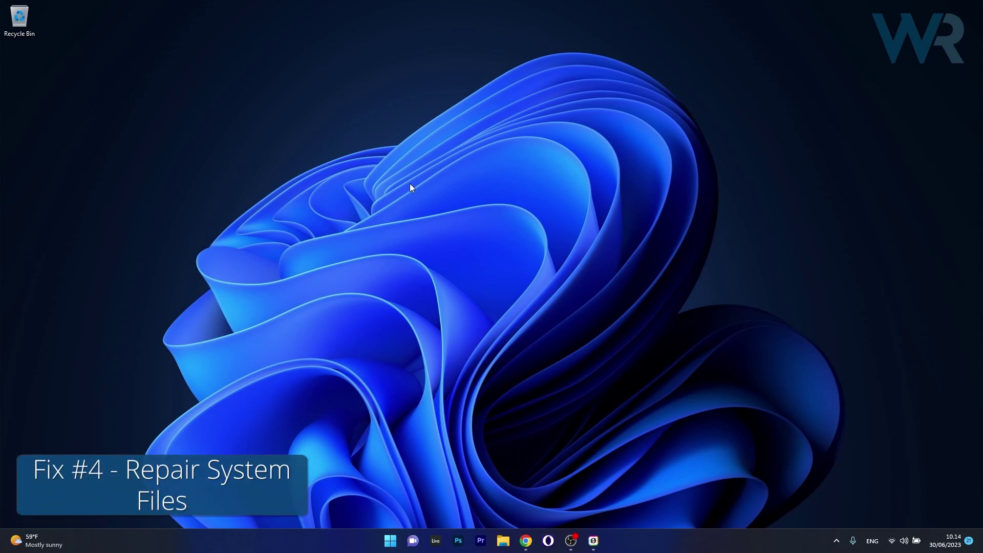
pyautogui.click(393, 541)
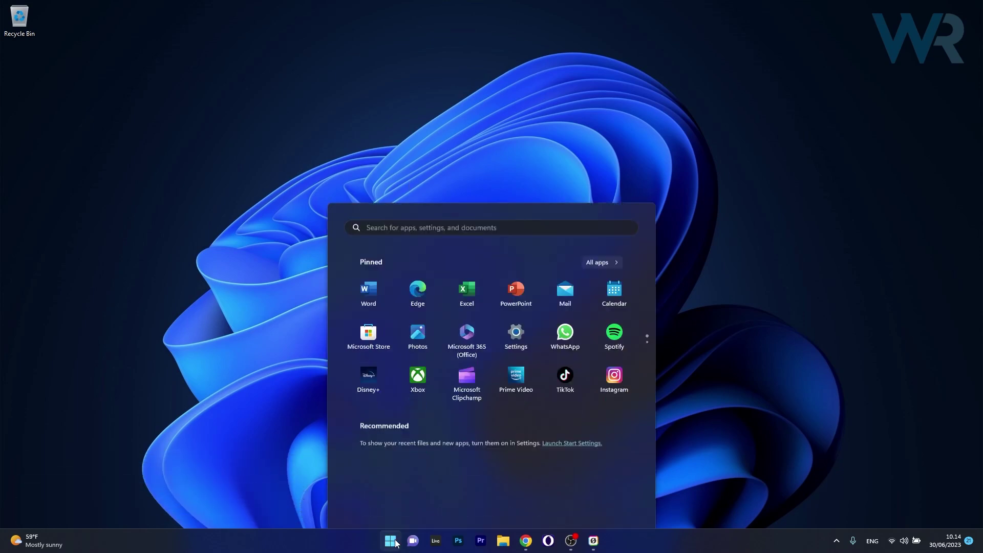
pyautogui.write('cmd')
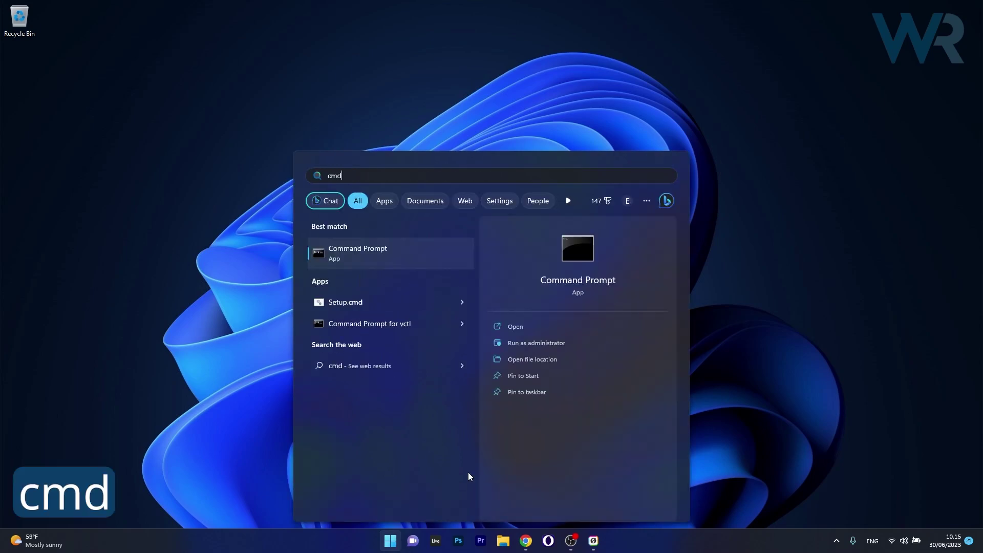
pyautogui.click(602, 342)
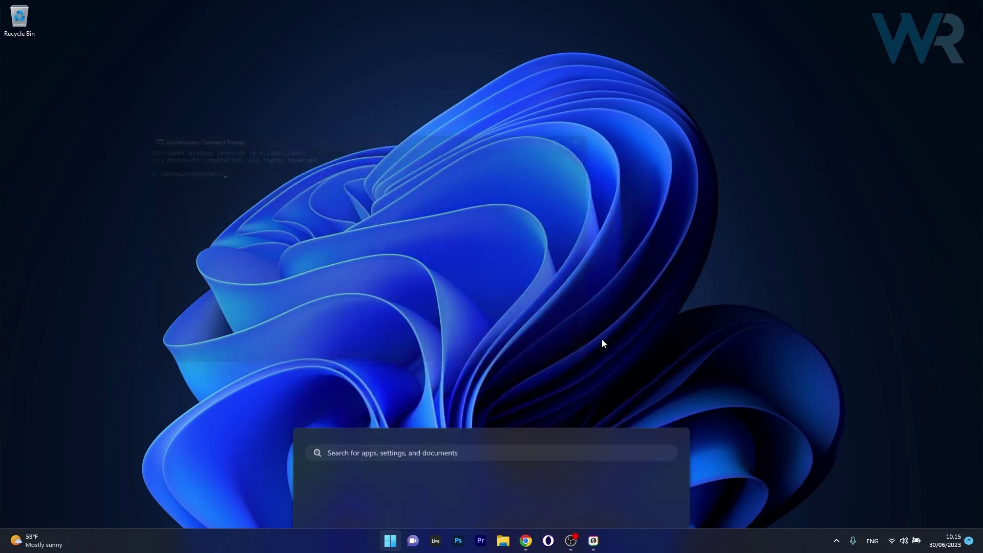
pyautogui.moveTo(414, 137); pyautogui.dragTo(529, 123)
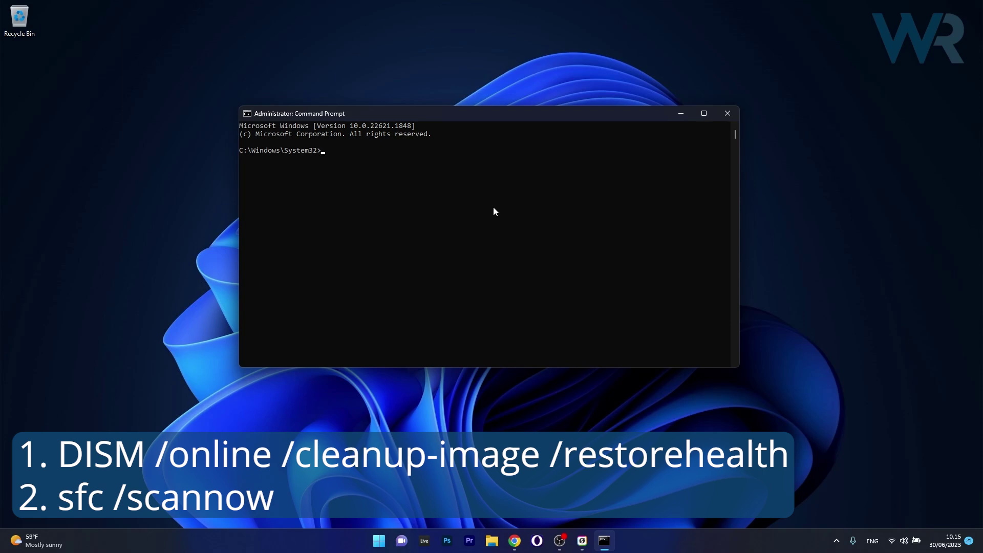
pyautogui.click(729, 119)
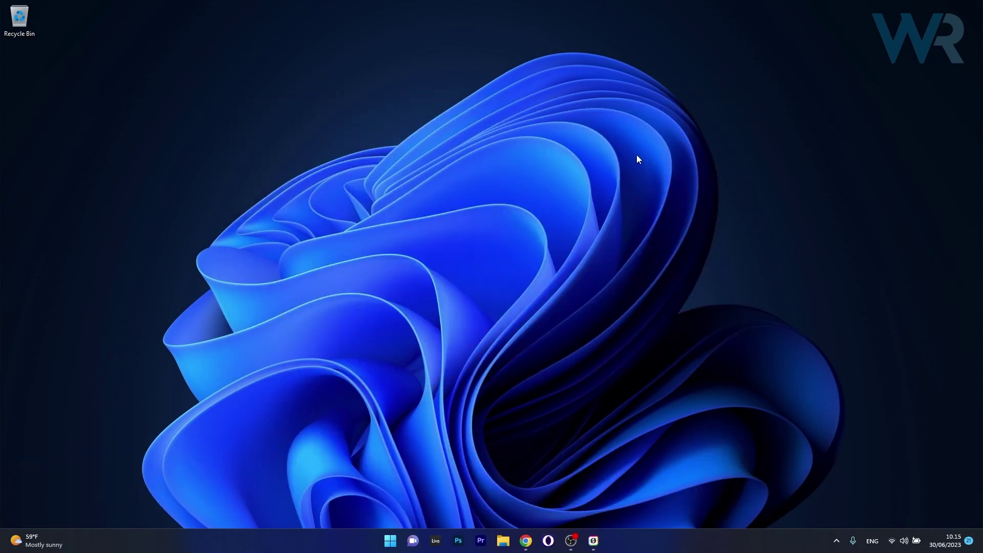